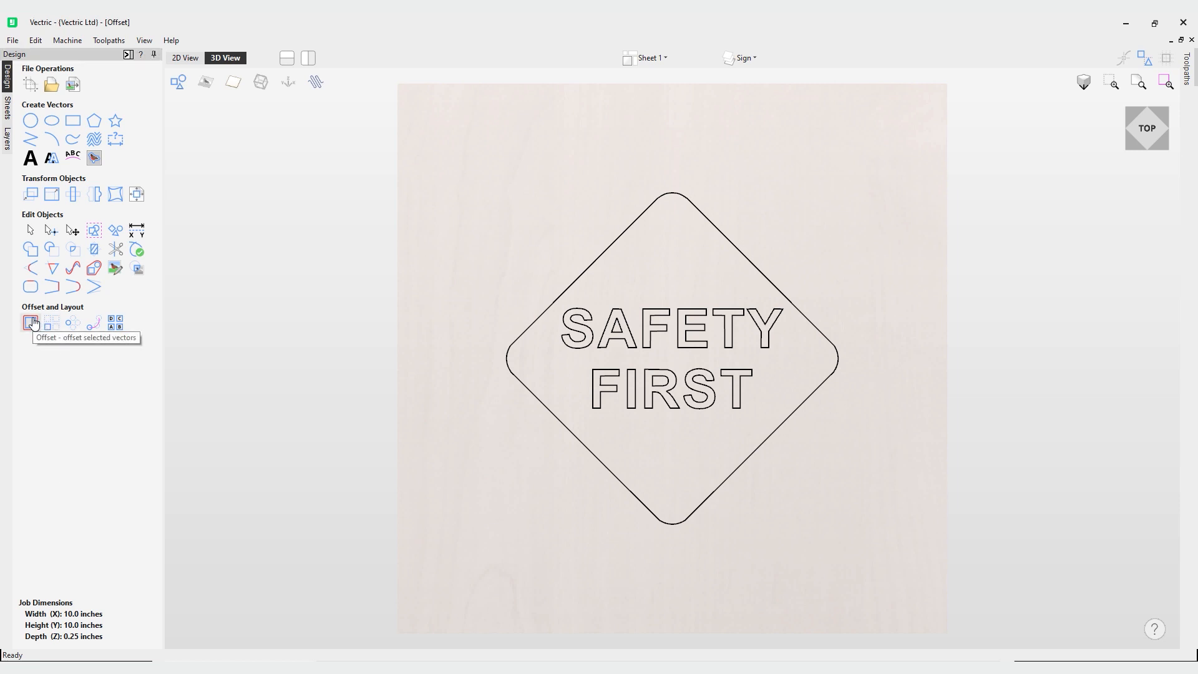
- Offset the rounded diamond border outwards by 0.3 inches without sharp offset corners
click(30, 323)
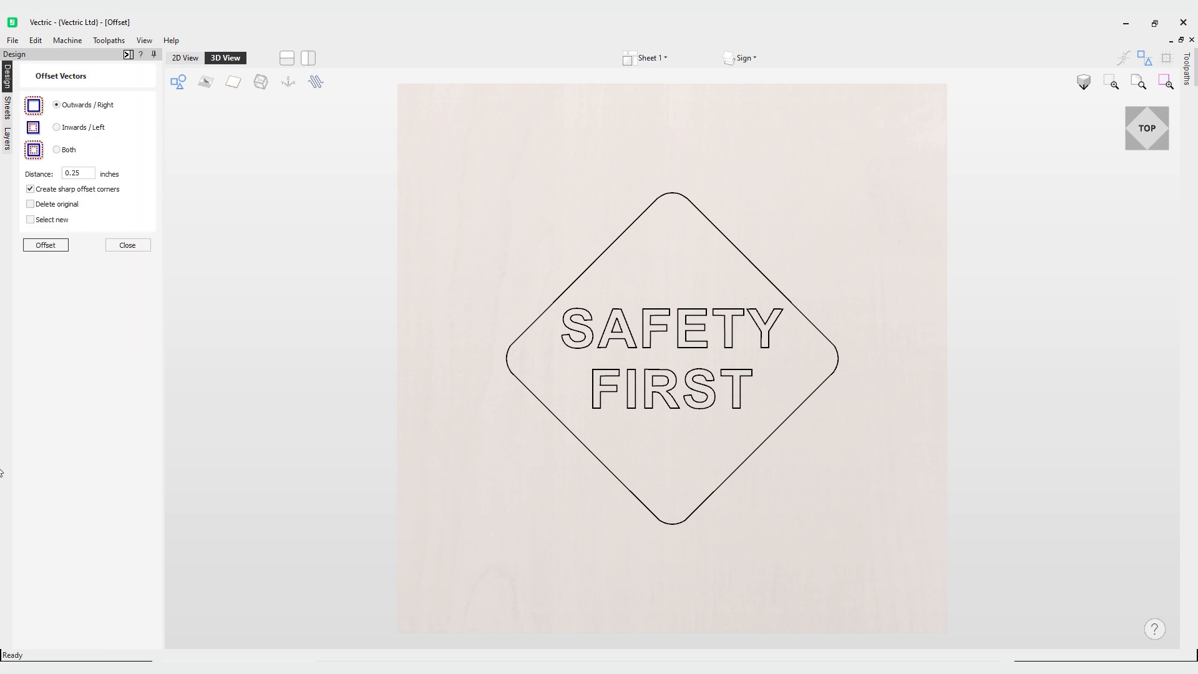
click(590, 271)
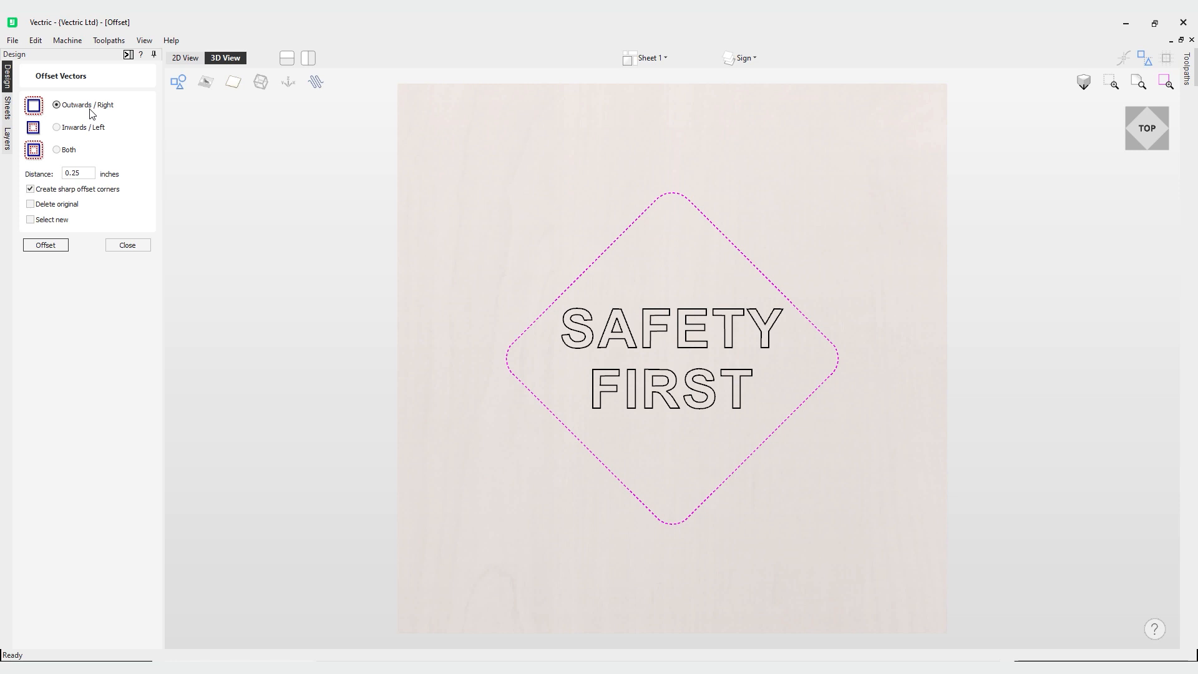
click(90, 173)
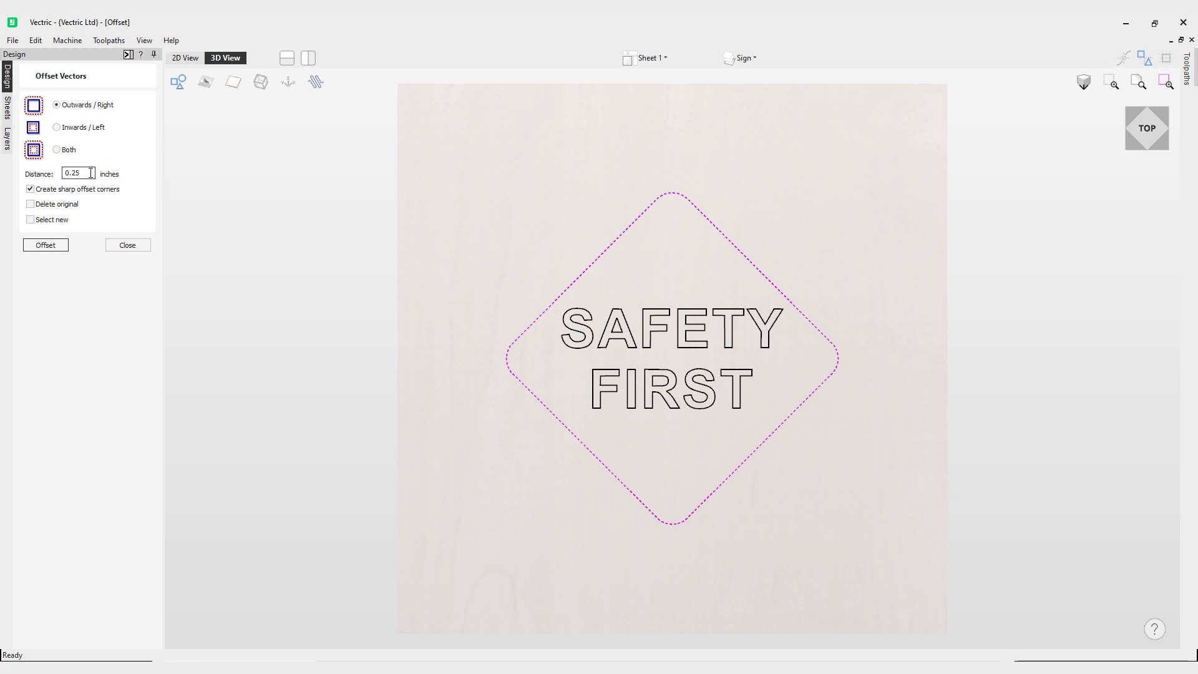
key(BackSpace)
key(BackSpace)
click(83, 192)
click(62, 247)
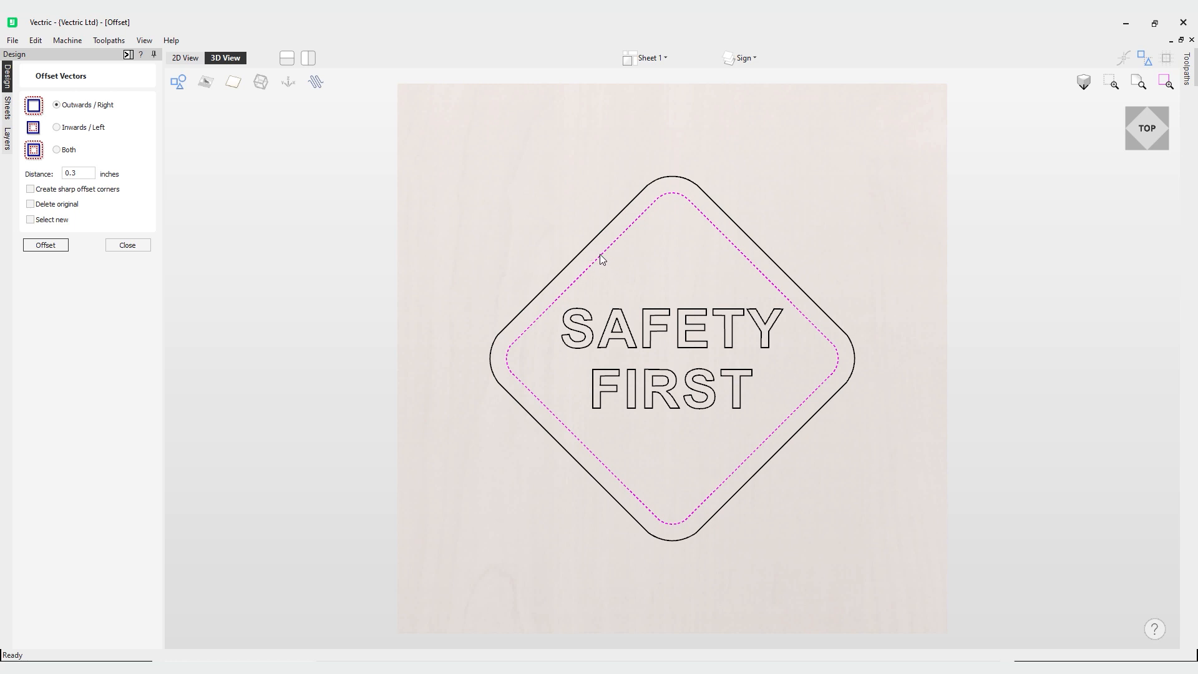
- Offset the new outer border inwards by 0.1 inches, and undo both border offsets
double_click(70, 174)
click(85, 173)
click(602, 232)
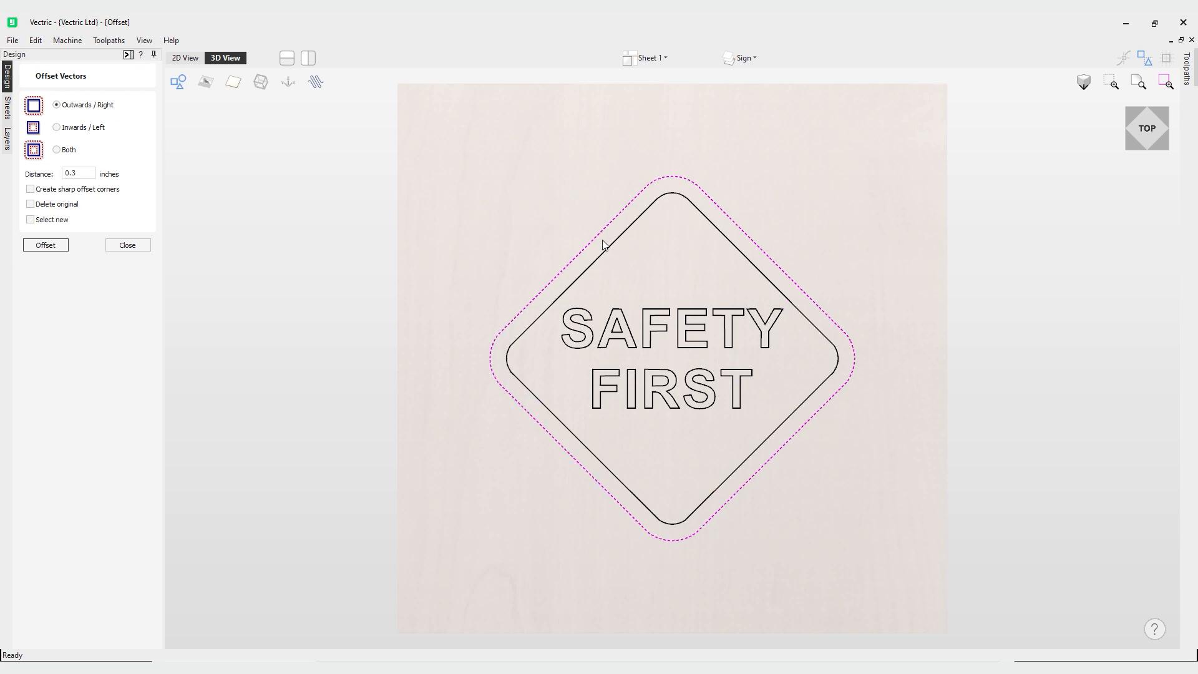
click(81, 131)
click(82, 173)
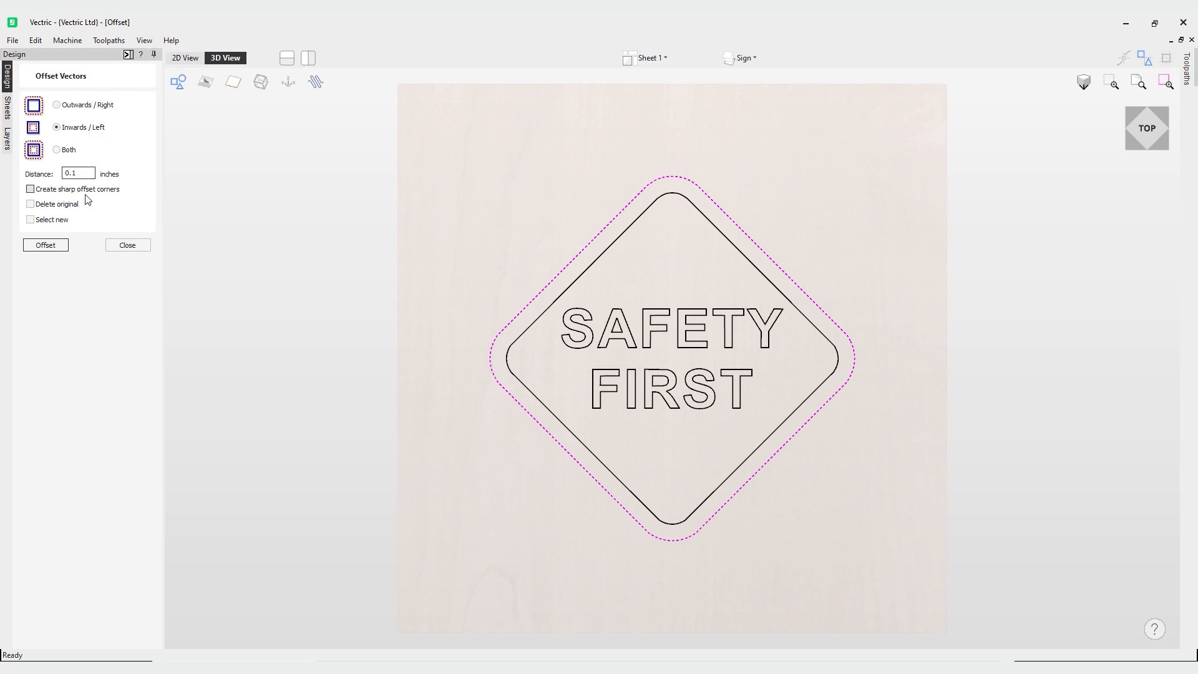
click(56, 247)
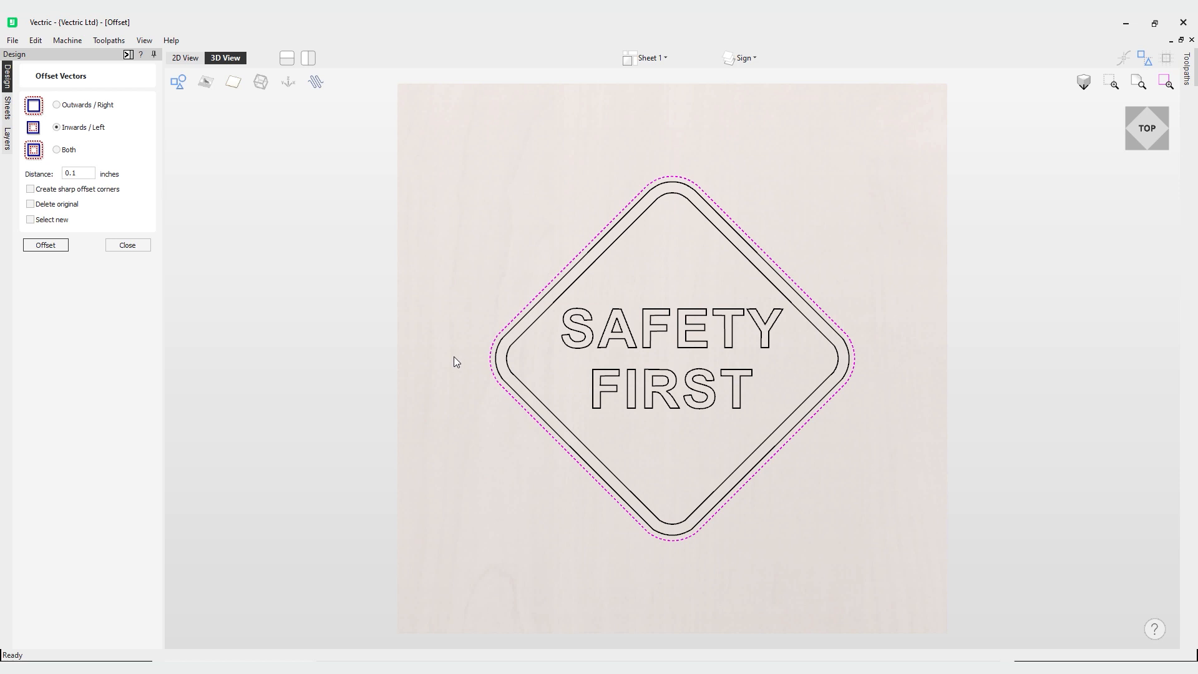
key(ctrl+z)
key(ctrl+z)
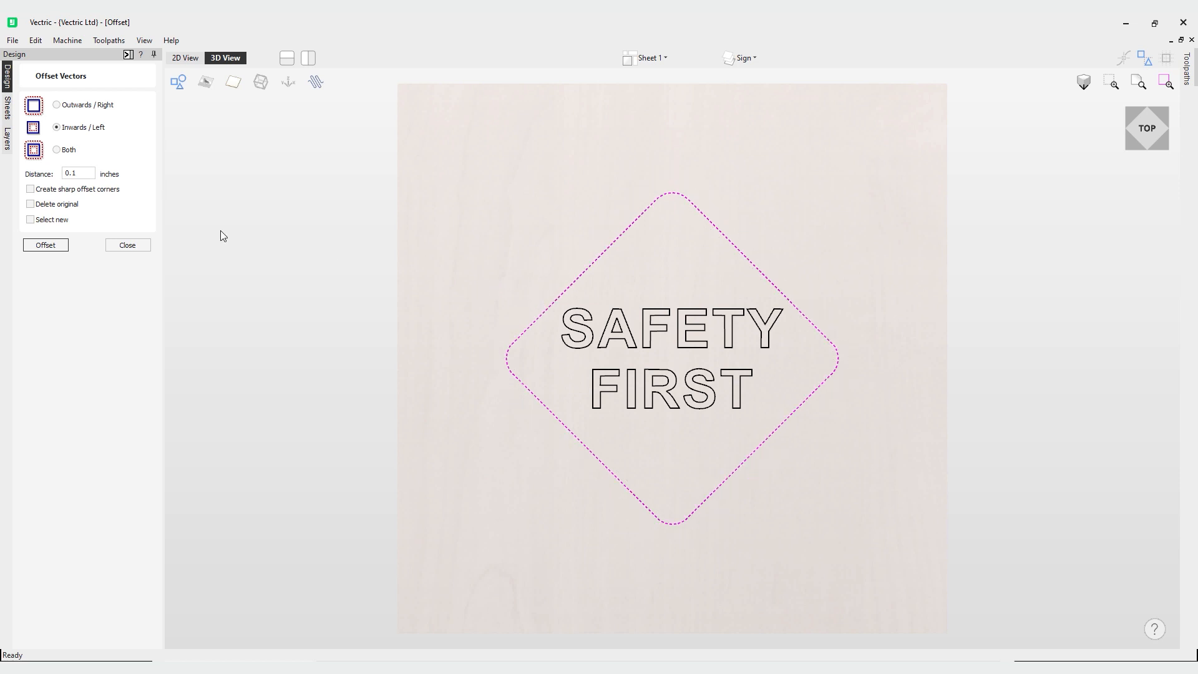
- Offset the rounded diamond border in both directions by 0.25 inches, and undo it
click(67, 150)
click(81, 175)
key(BackSpace)
text(25)
click(65, 246)
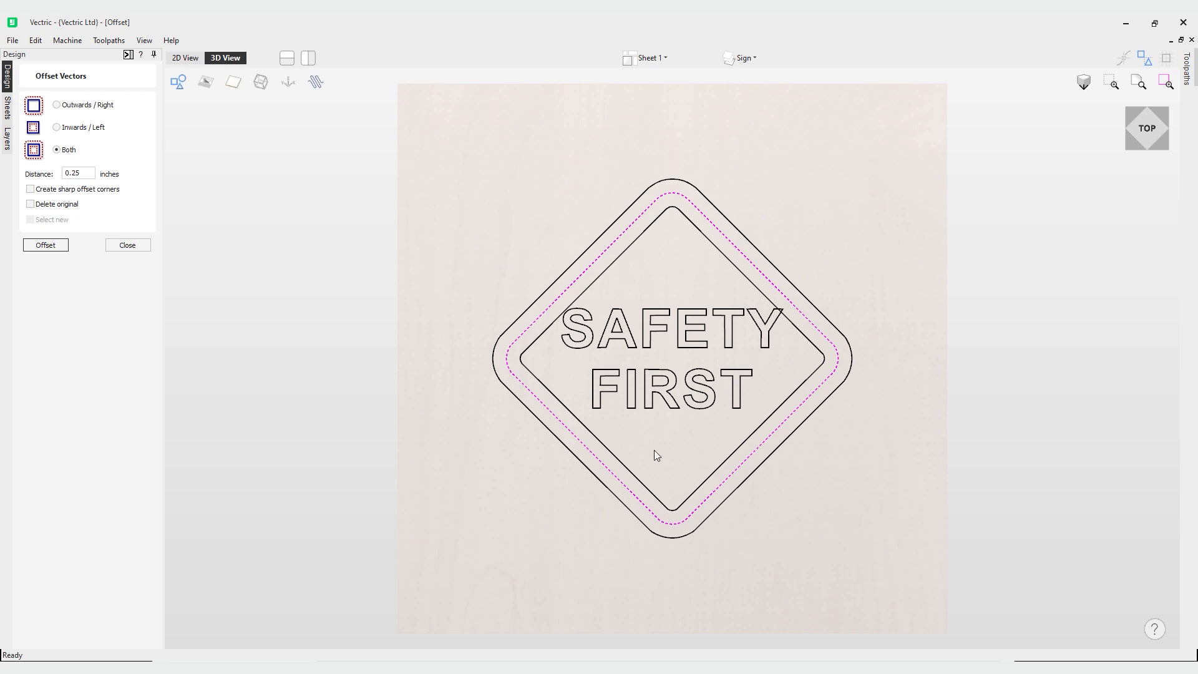
key(ctrl+z)
- Show the Diamond layer, make it the active layer and hide the Sign layer
click(744, 59)
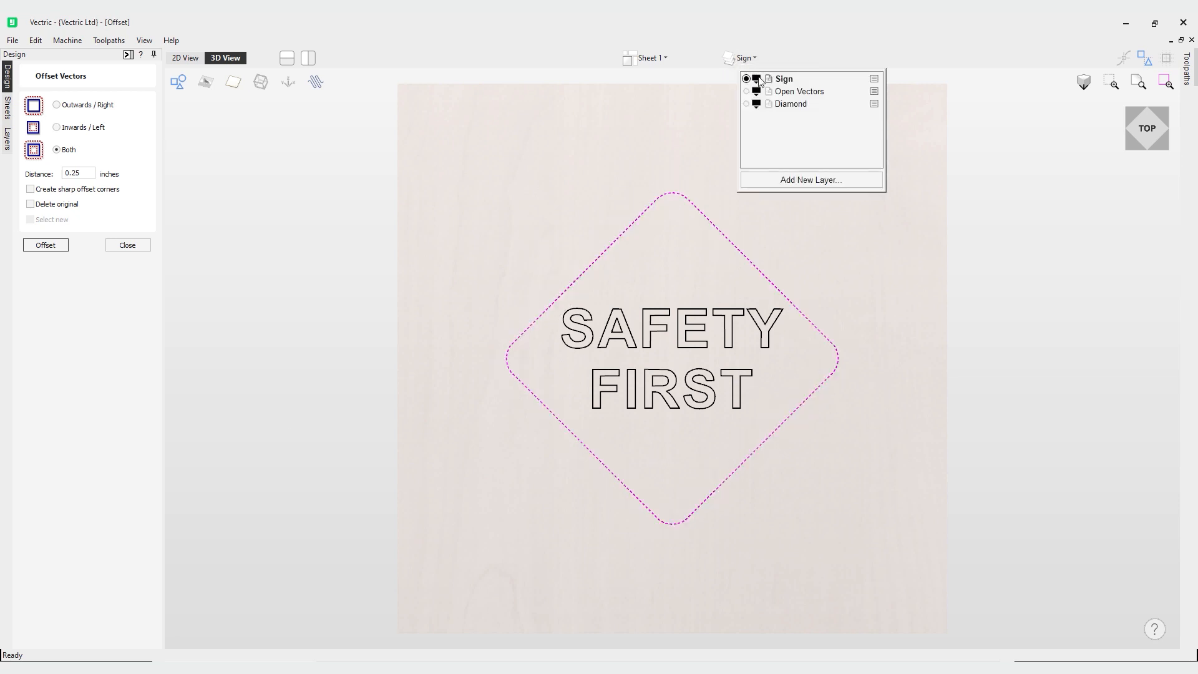
click(747, 103)
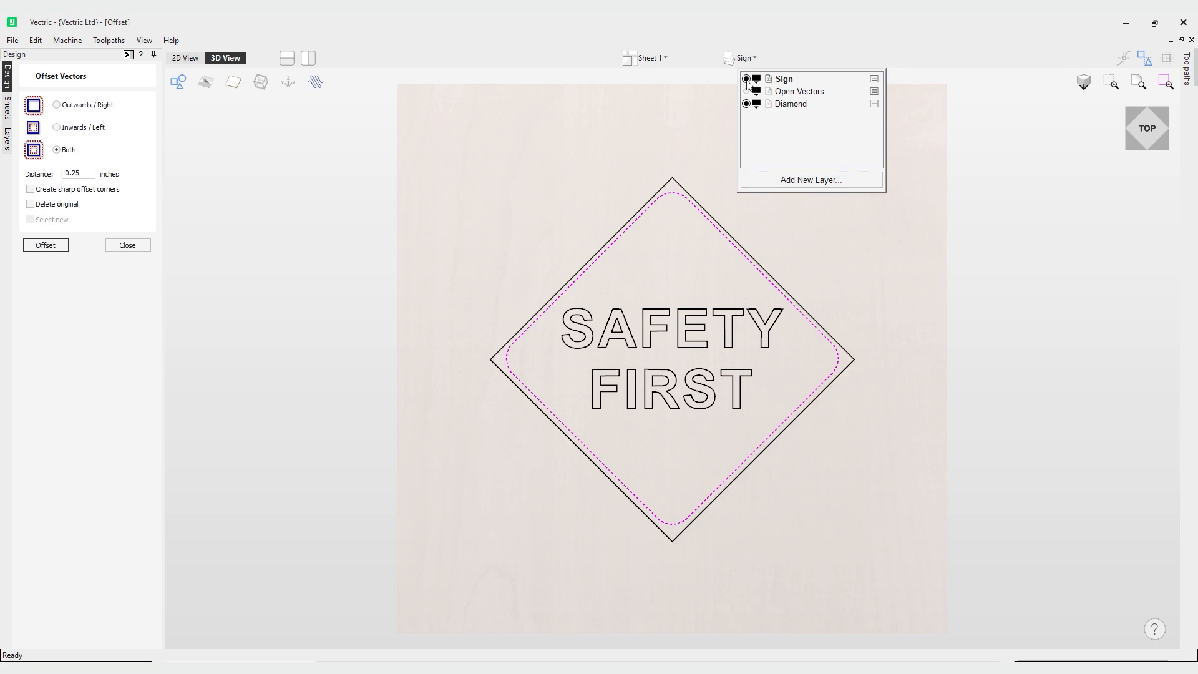
click(772, 105)
click(747, 79)
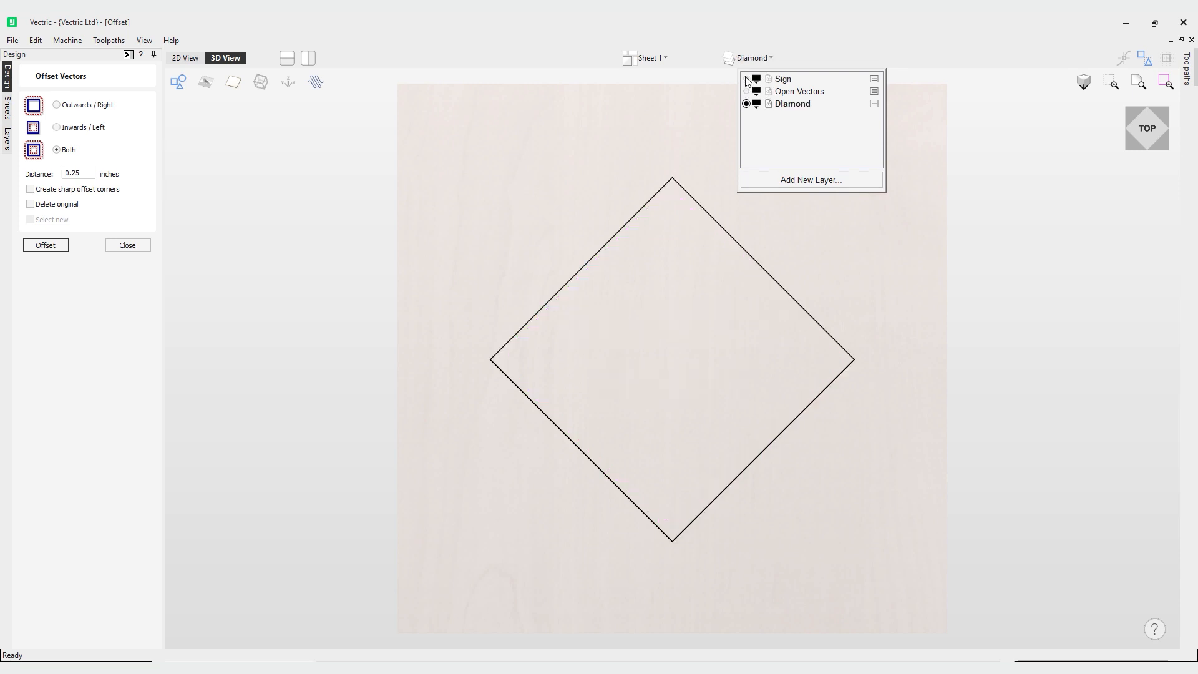
- Offset the sharp-cornered diamond outwards by 0.25 inches with sharp offset corners enabled, and undo it
click(626, 226)
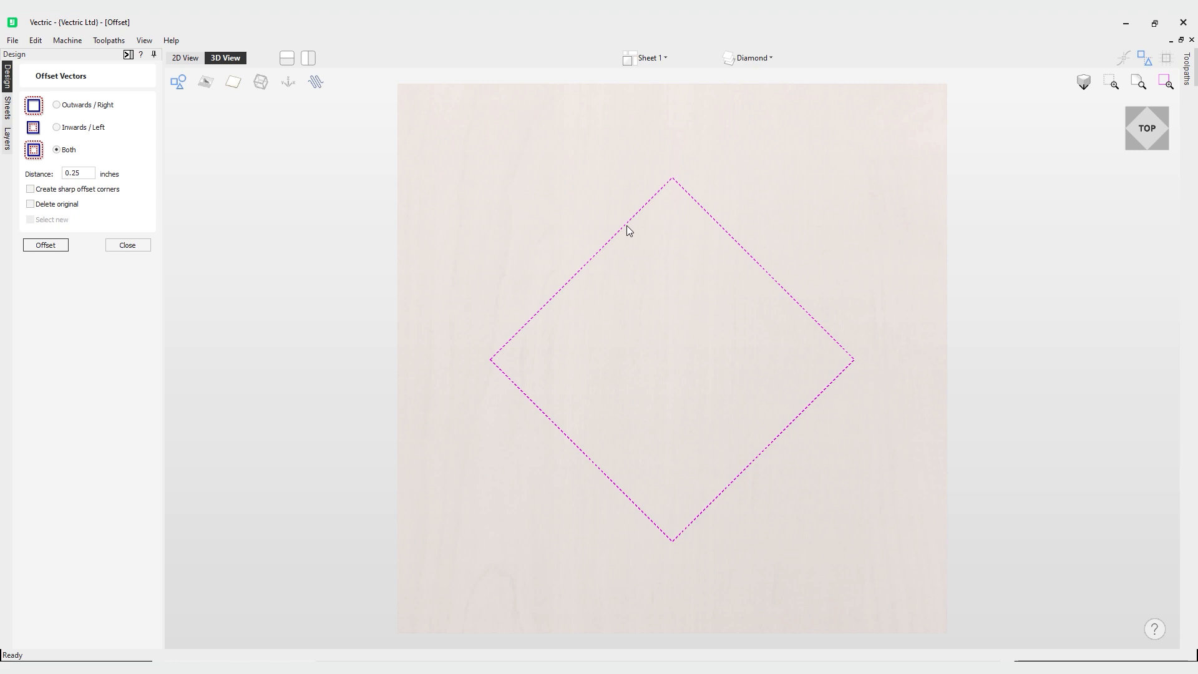
click(87, 193)
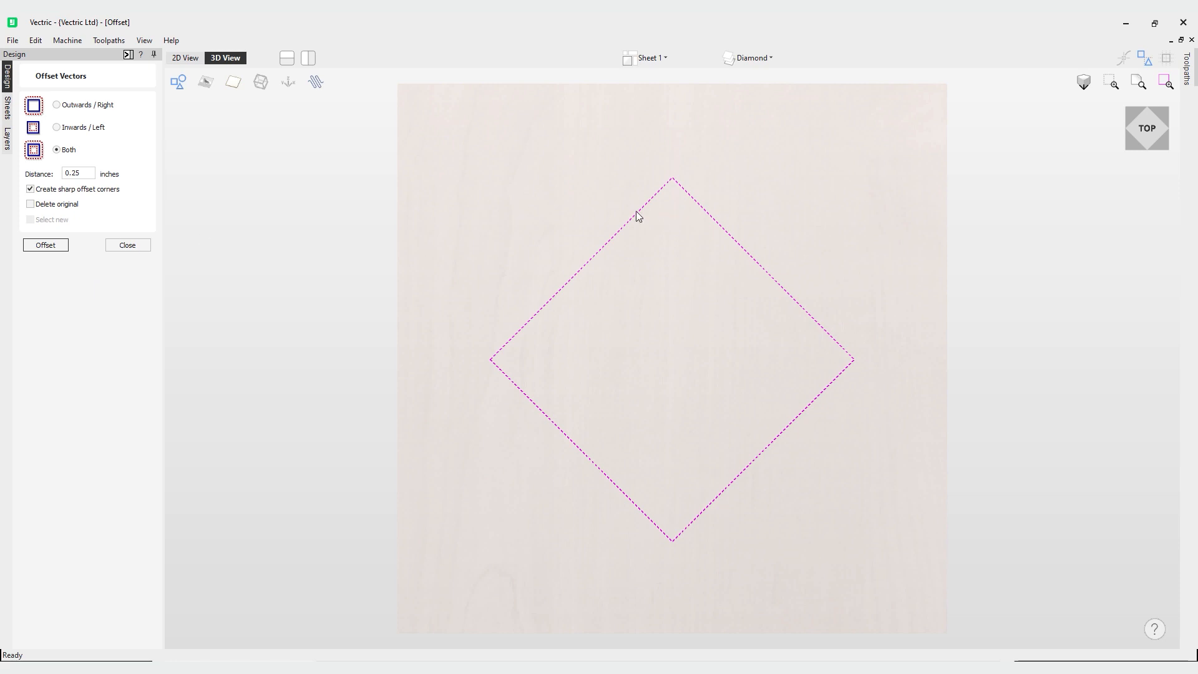
click(78, 106)
click(47, 245)
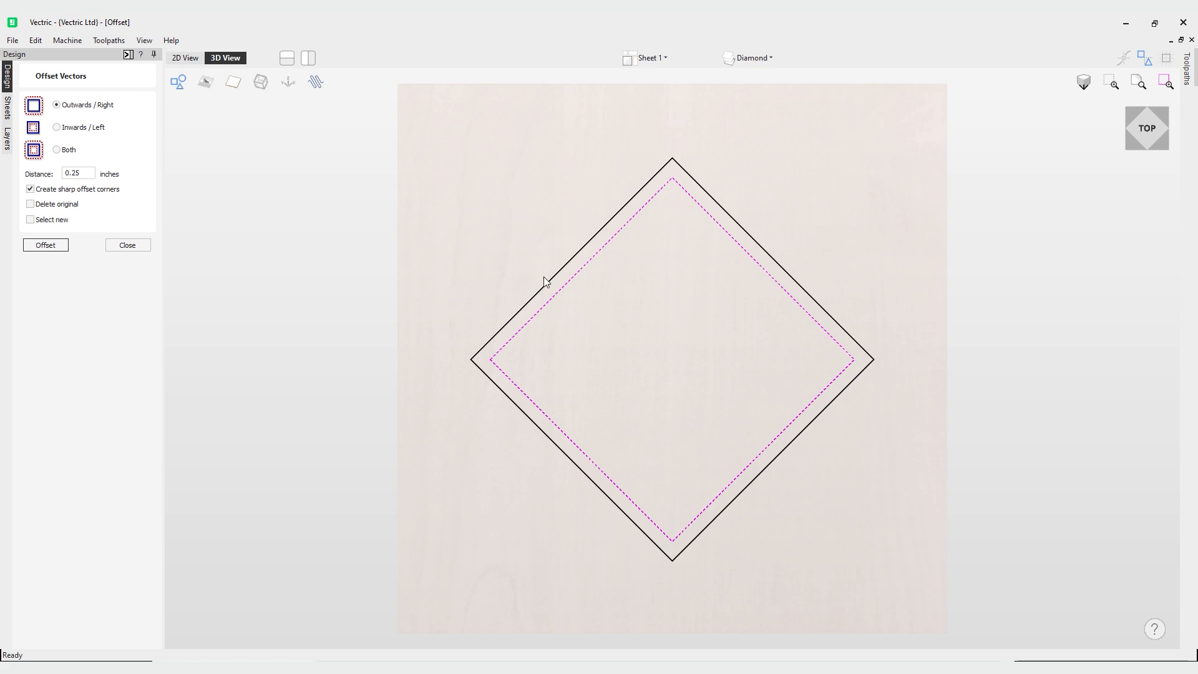
key(ctrl+z)
- Offset the sharp-cornered diamond inwards by 0.25 inches while keeping the original, and undo it
click(86, 128)
click(58, 244)
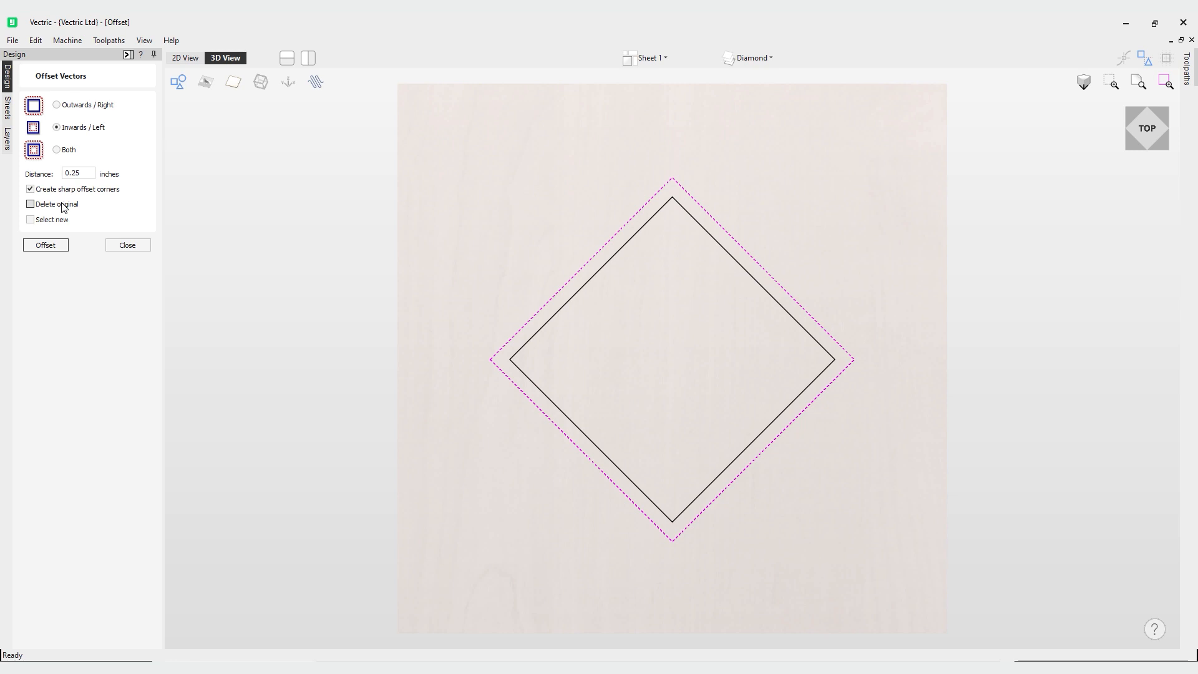
key(ctrl+z)
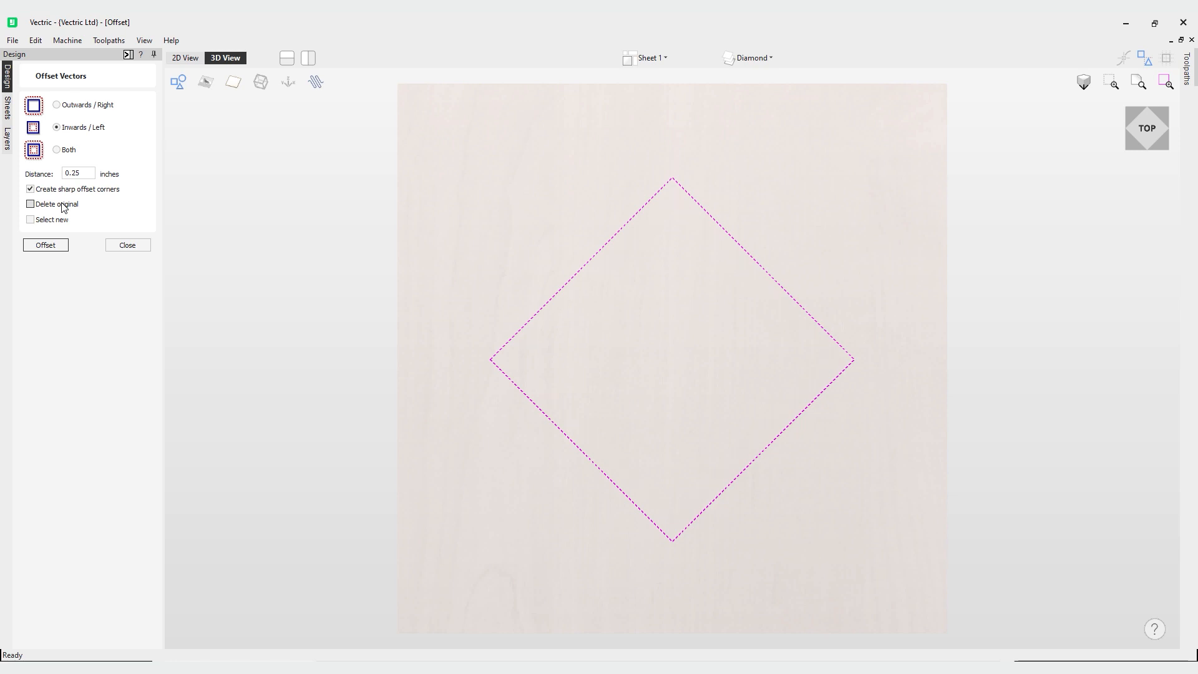
- Offset the diamond inwards by 0.25 inches with the original deleted, and clear the selection
click(62, 208)
click(47, 245)
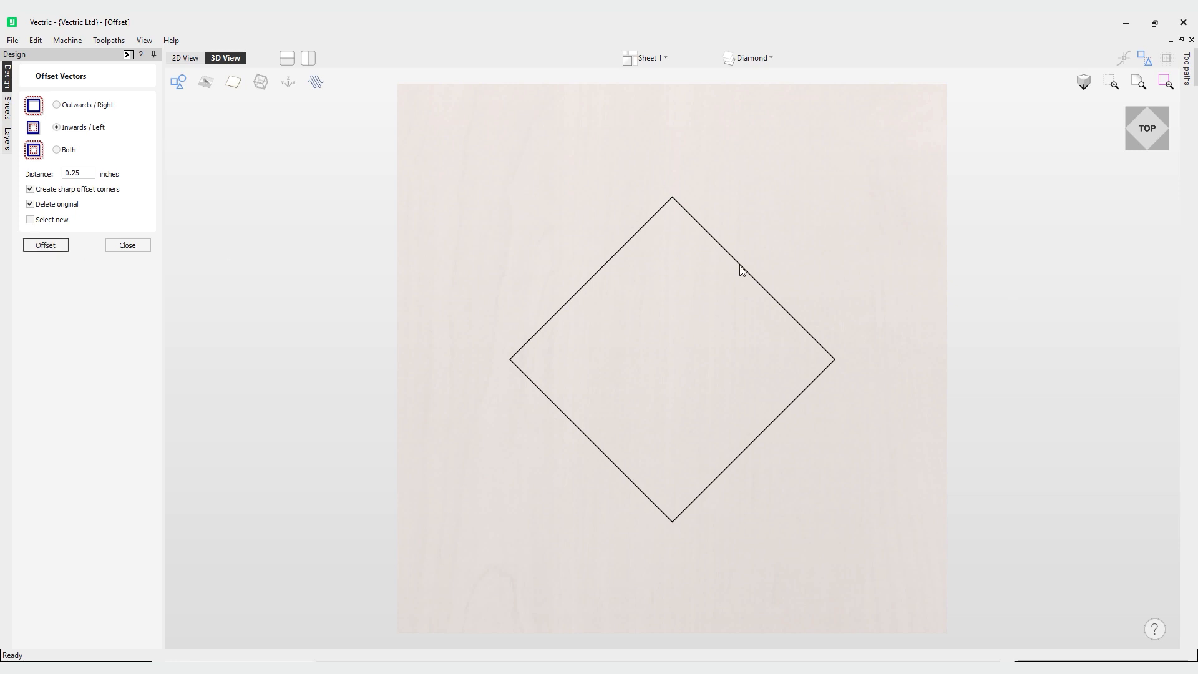
click(941, 376)
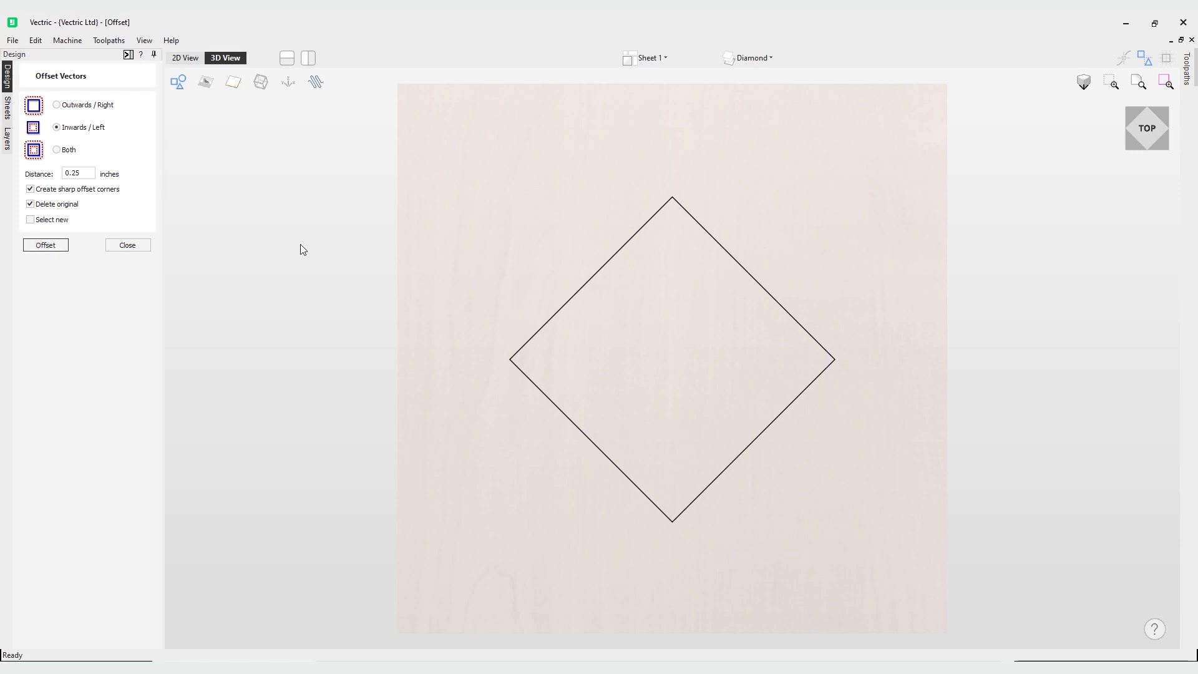
- Offset the remaining diamond outwards by 0.25 inches with the original deleted
click(624, 244)
click(56, 105)
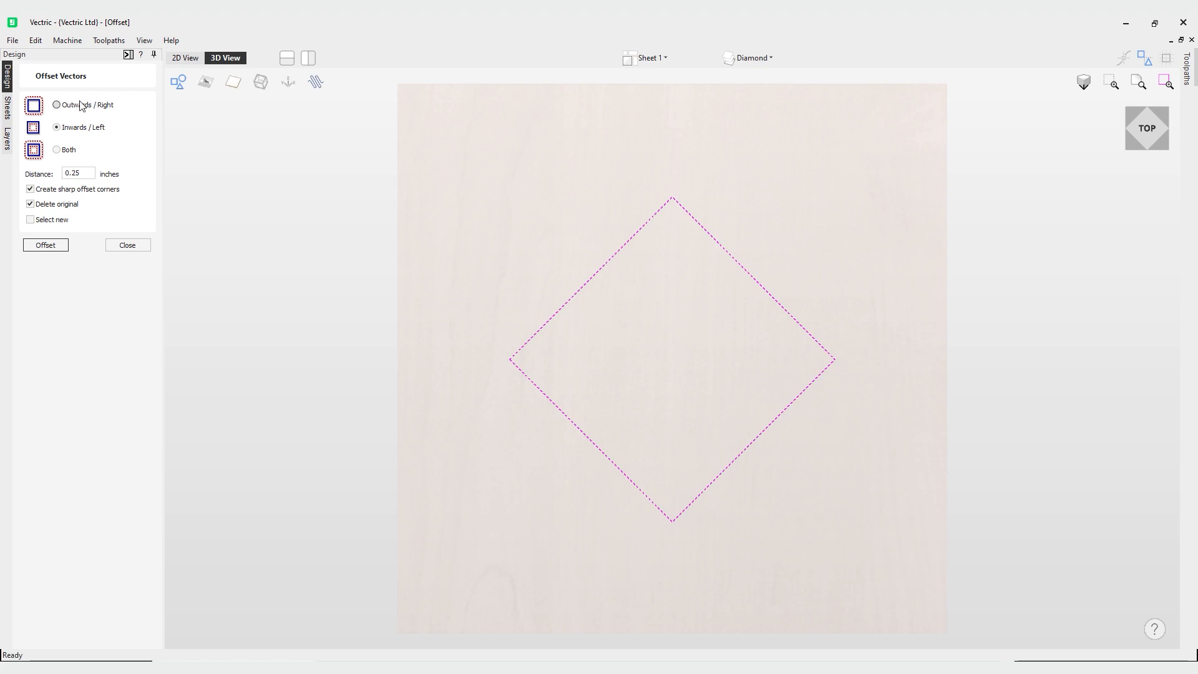
click(41, 248)
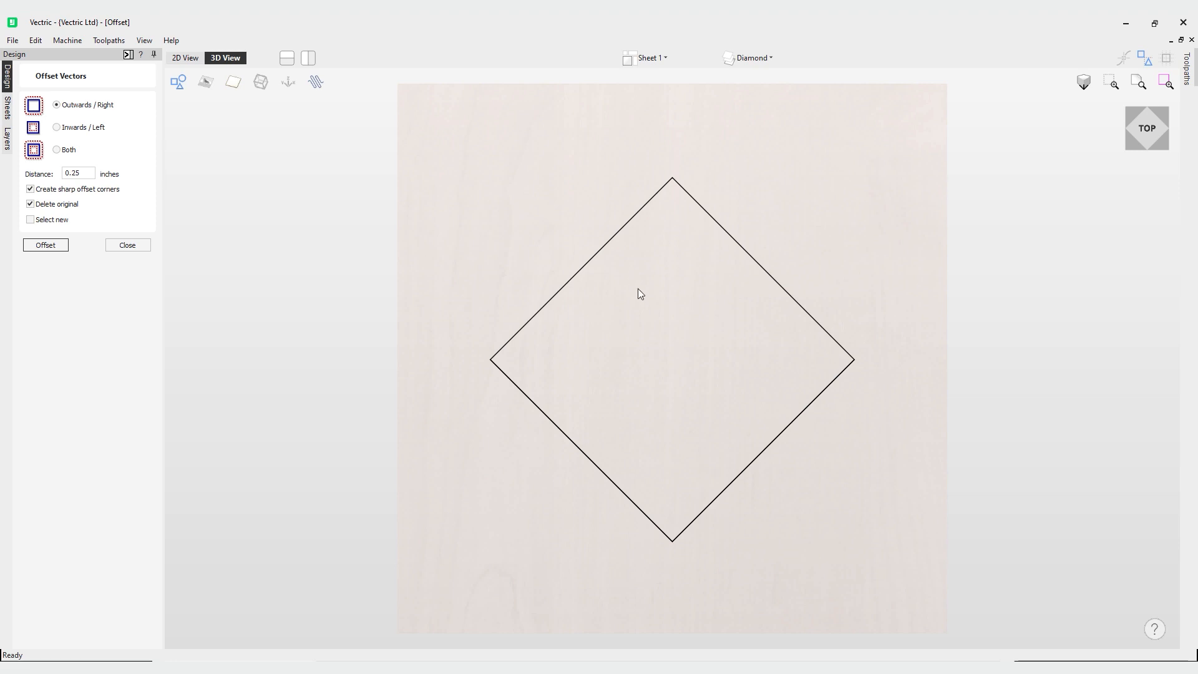
- Offset the diamond outwards by 0.25 inches, keeping the original and selecting the new vector
key(ctrl+a)
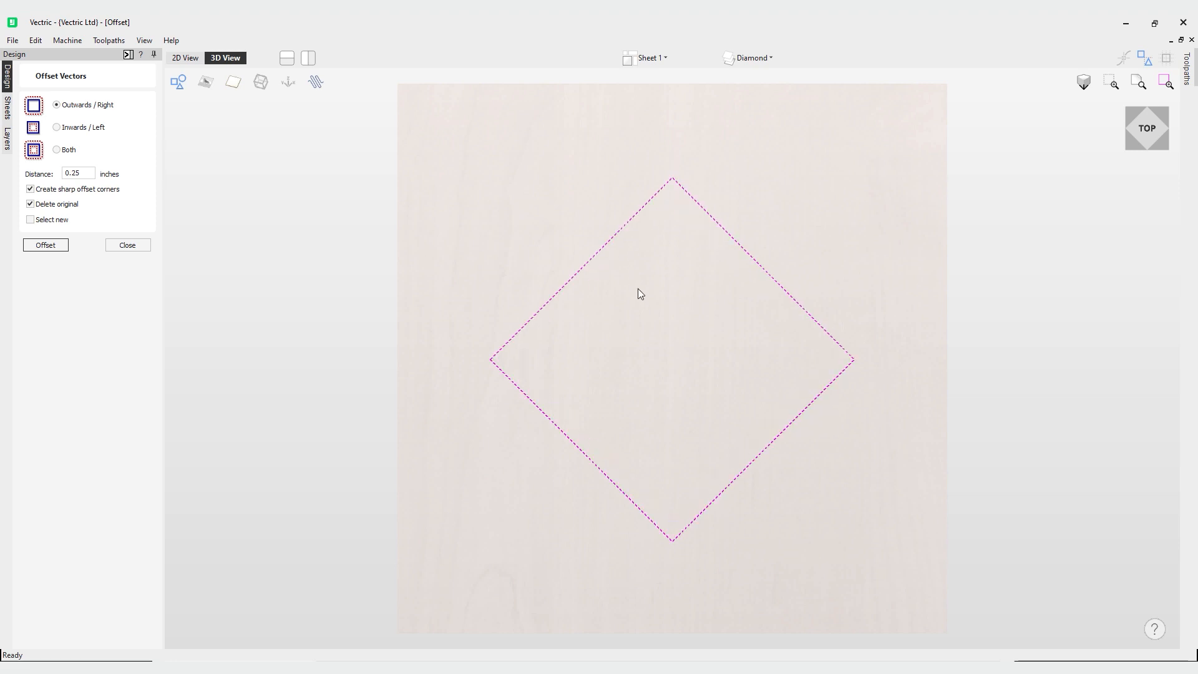
click(48, 204)
click(50, 222)
click(57, 247)
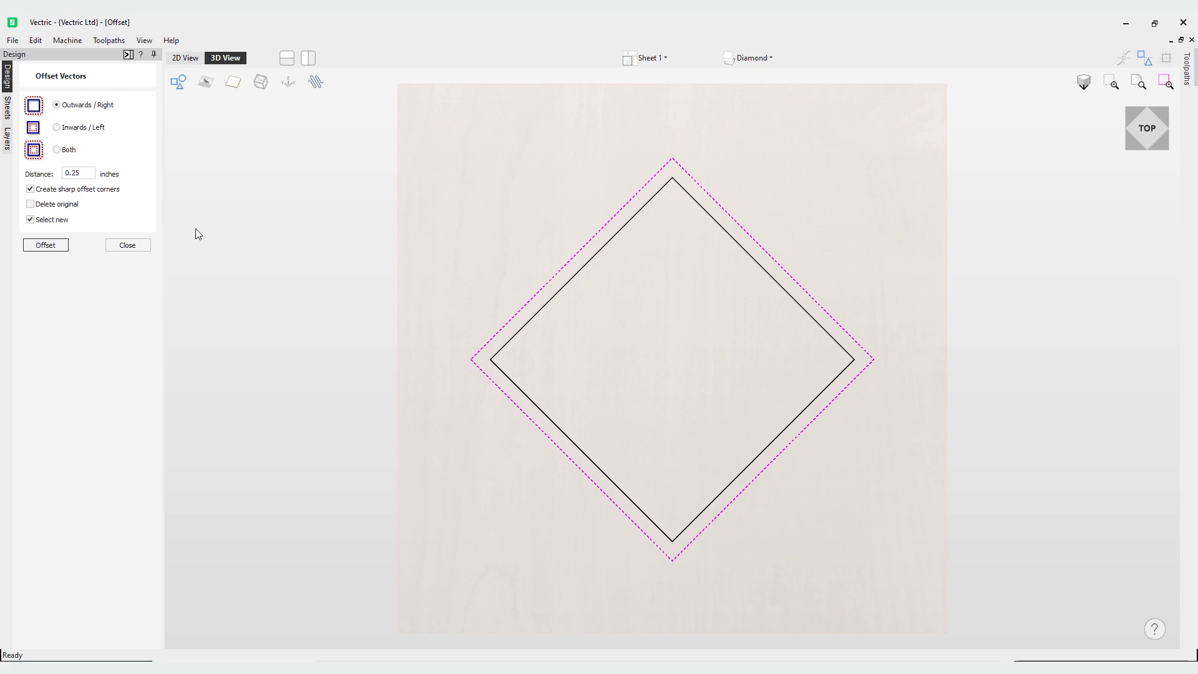
key(Return)
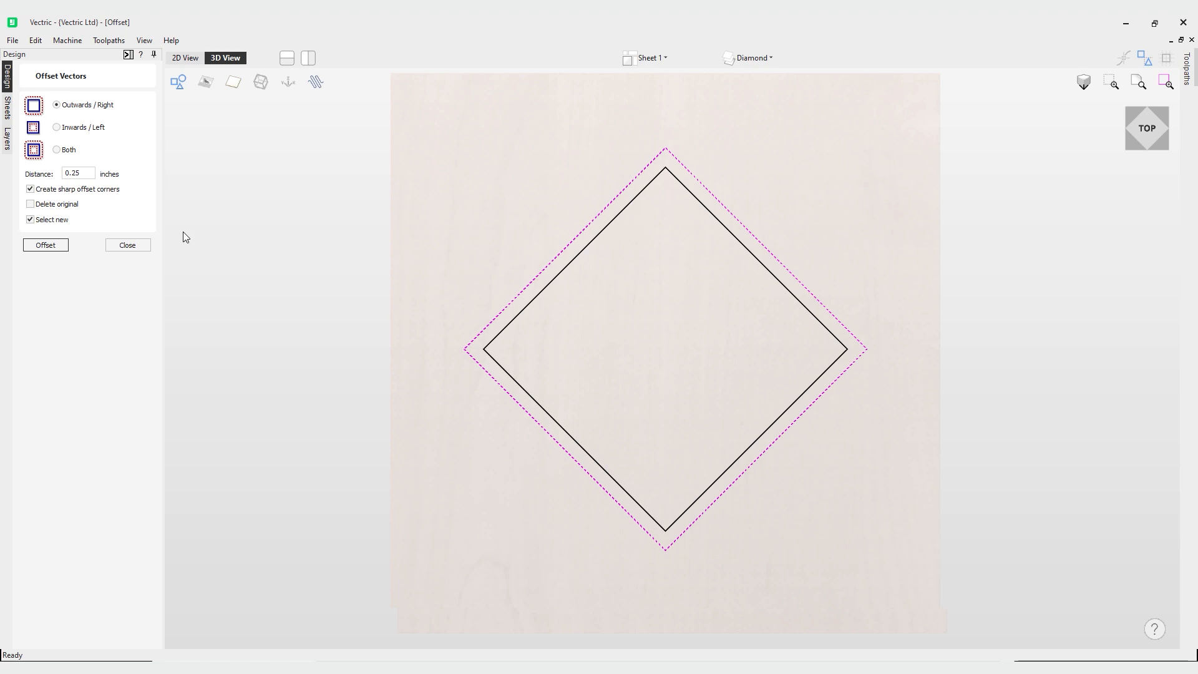
- Show the Open Vectors layer, hide the Diamond layer and make Open Vectors the active layer
click(771, 59)
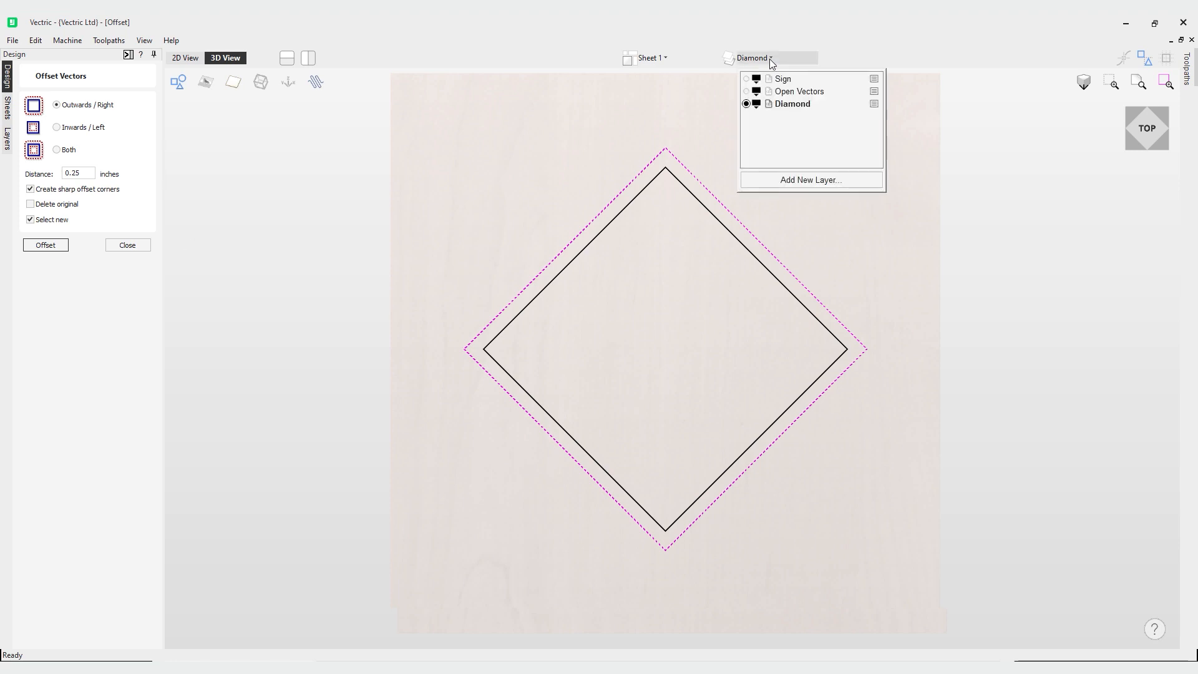
click(747, 92)
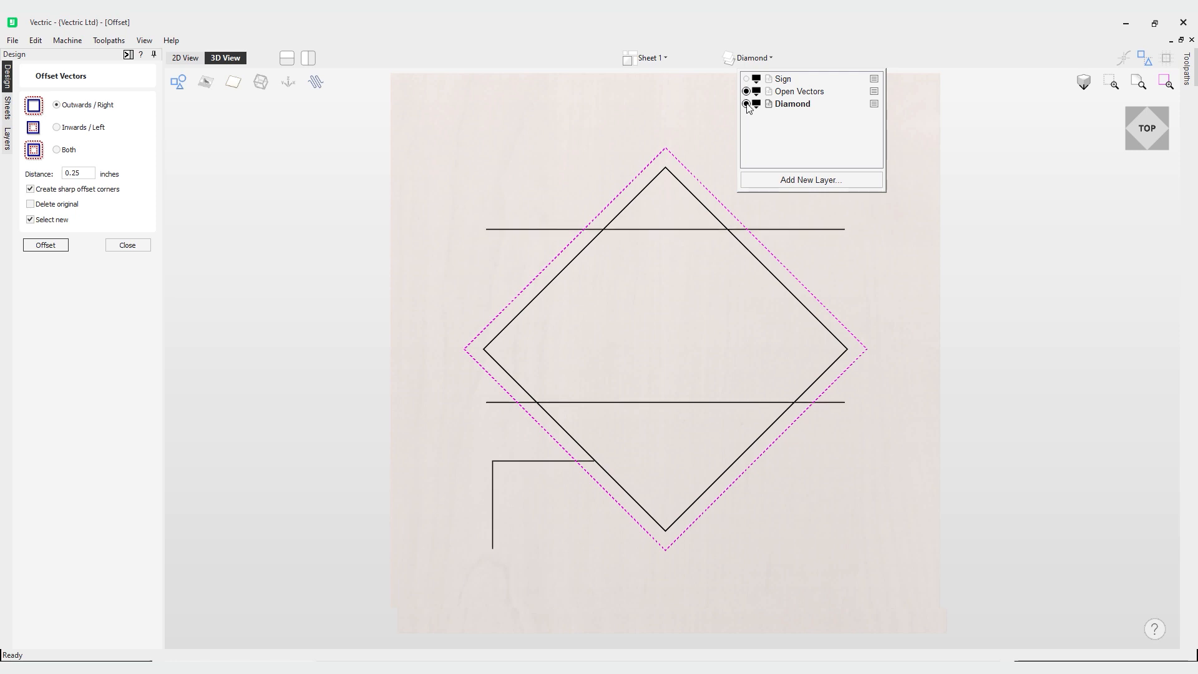
click(747, 105)
click(772, 94)
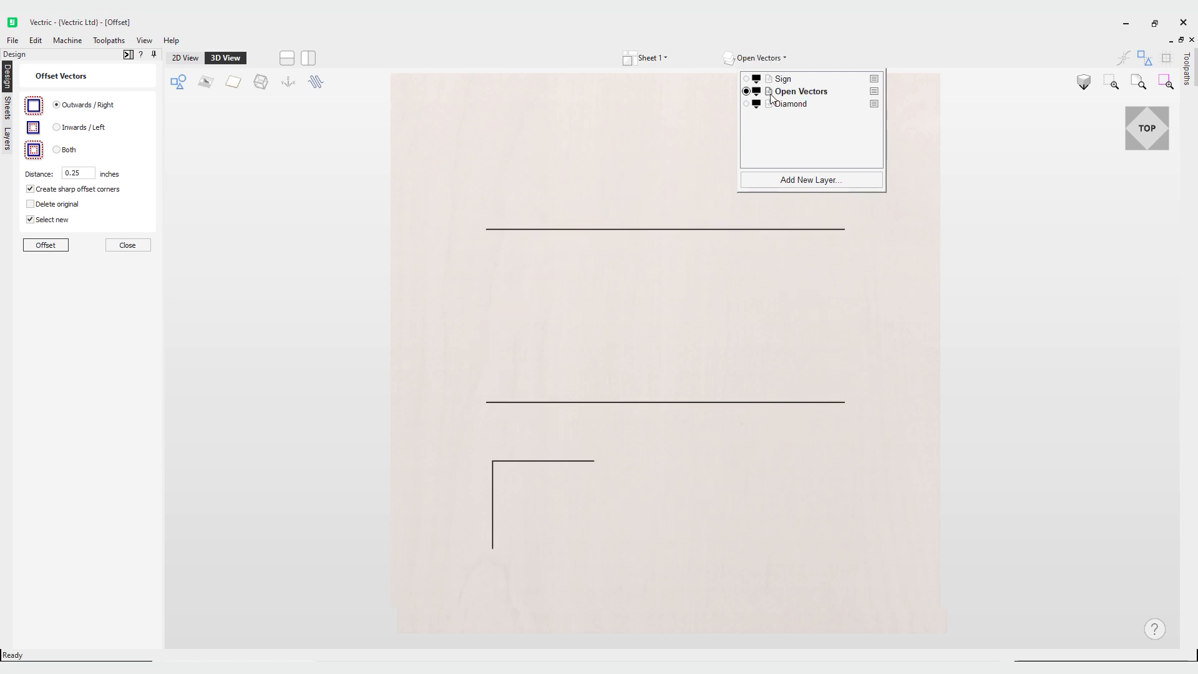
click(672, 156)
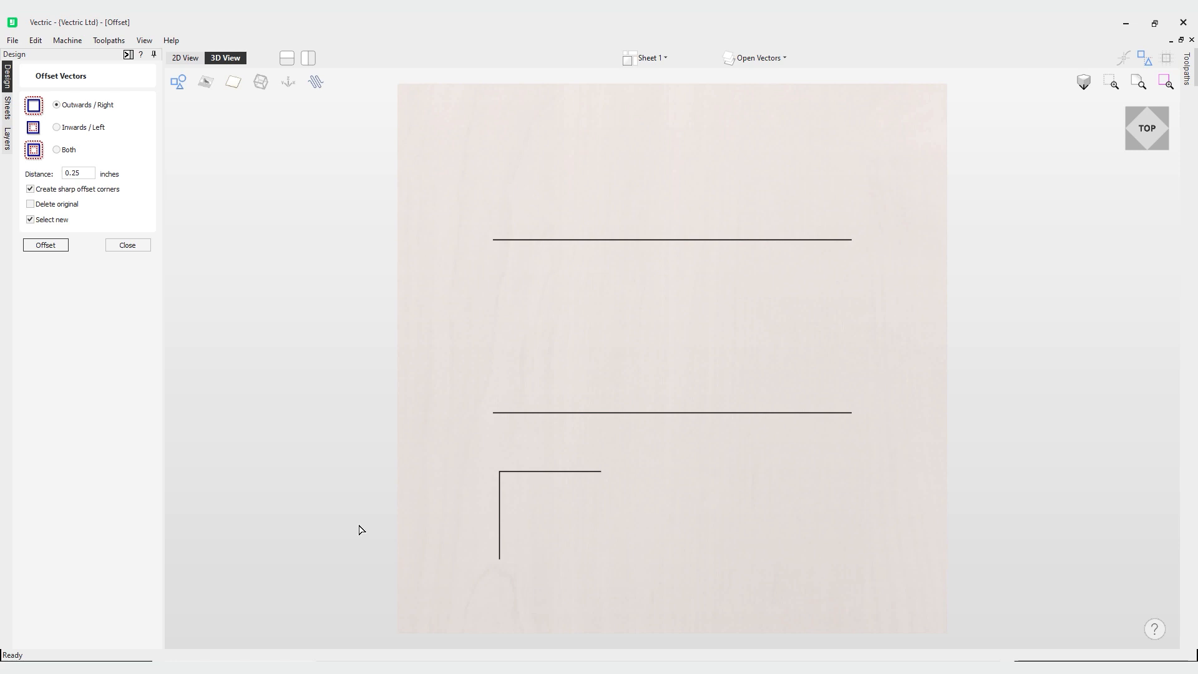
- Examine the start nodes and directions of the two horizontal lines and the L-shaped vector in node edit mode
click(682, 240)
click(536, 239)
right_click(536, 240)
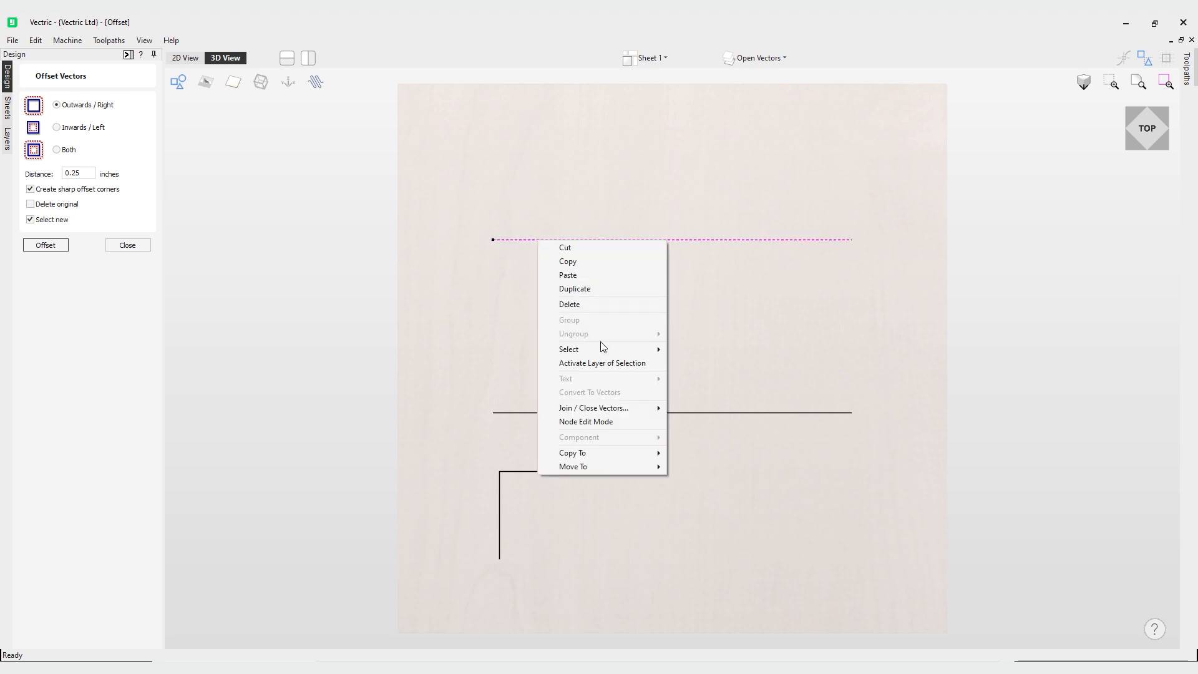
click(621, 422)
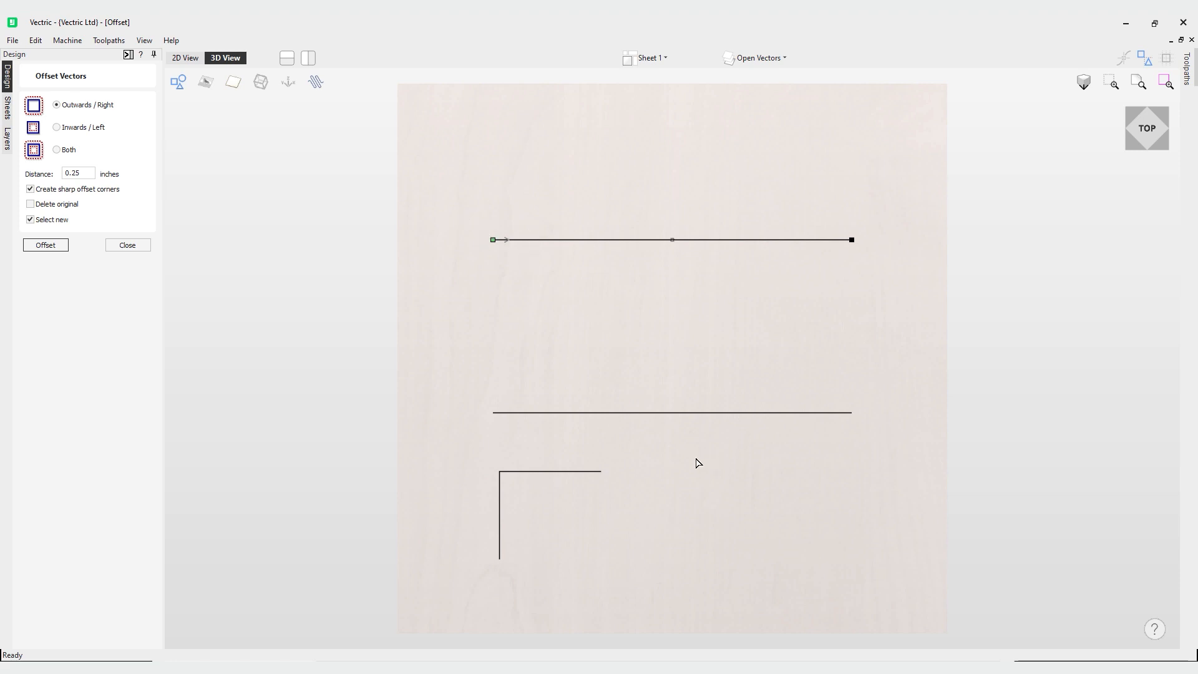
click(727, 413)
click(572, 472)
key(n)
- Offset the L-shaped open vector to its right side by 0.25 inches without selecting the new vector
click(546, 471)
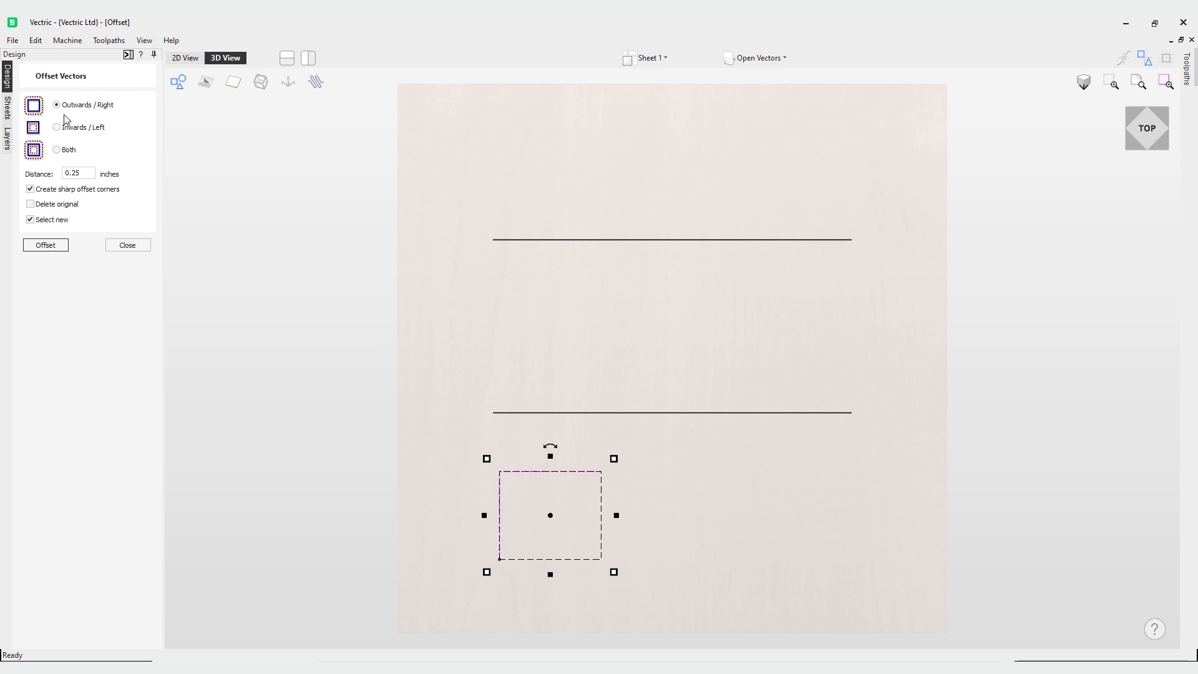
click(53, 220)
click(45, 246)
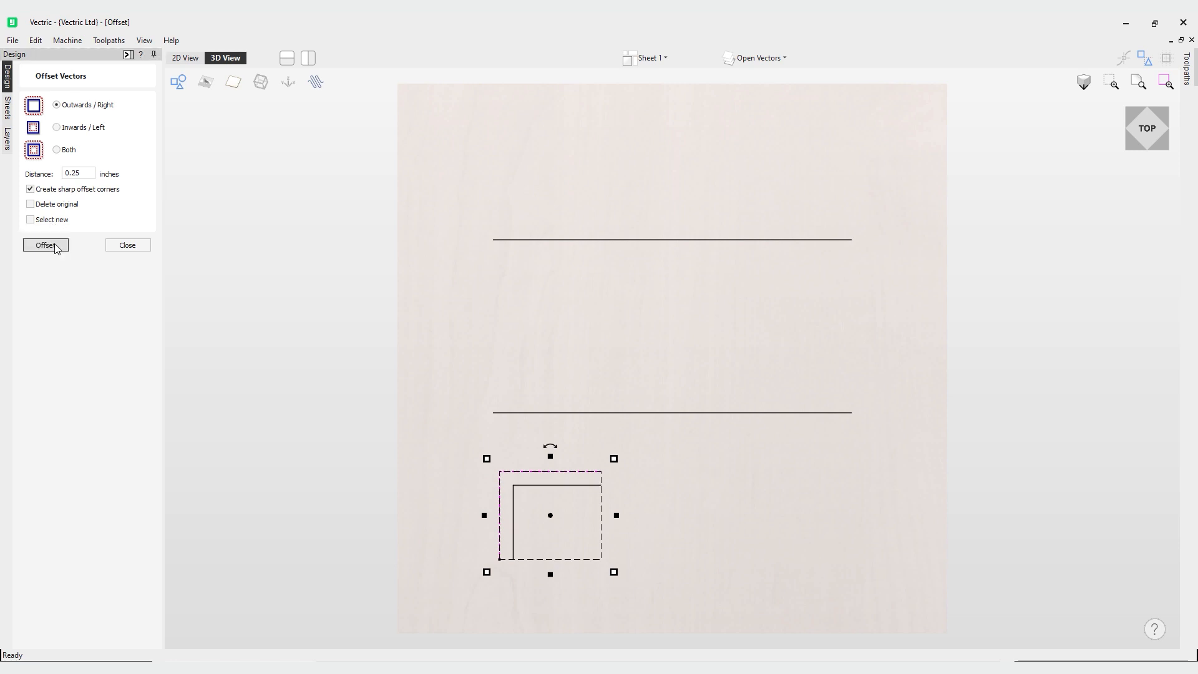
click(450, 468)
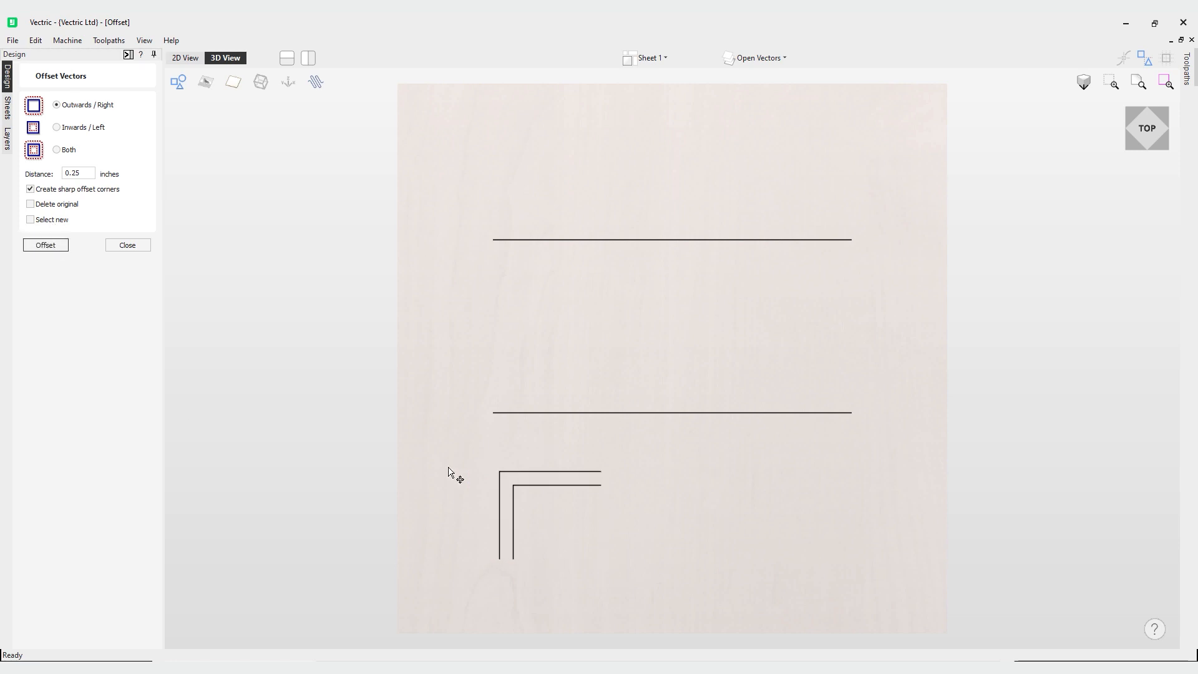
- Check the original L-shaped vector's node direction and offset it to its left side by 0.25 inches
click(500, 531)
key(n)
click(503, 531)
click(499, 513)
key(n)
click(98, 127)
click(64, 247)
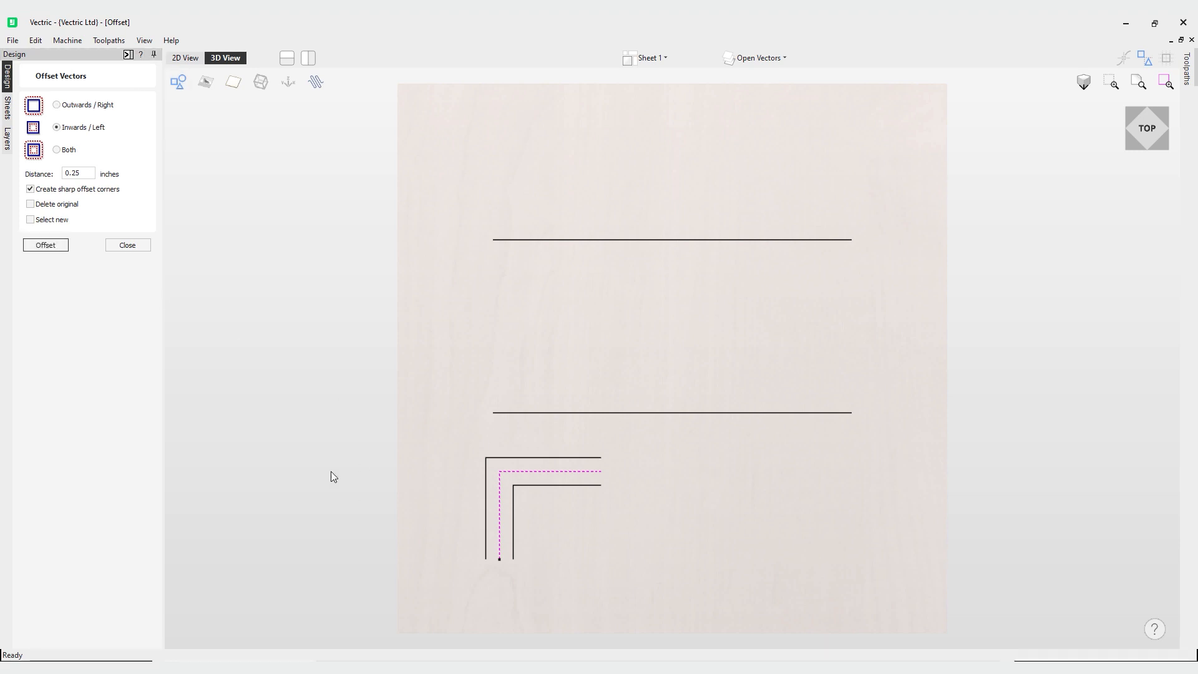